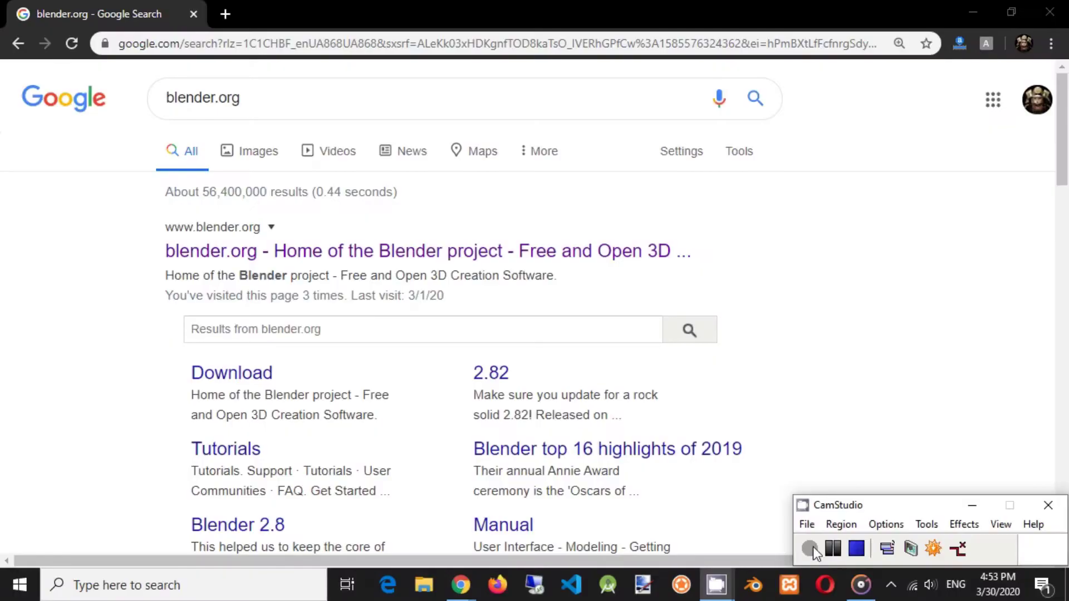
Browse the blender.org home page down to the Download Blender 2.82a option.
key(F8)
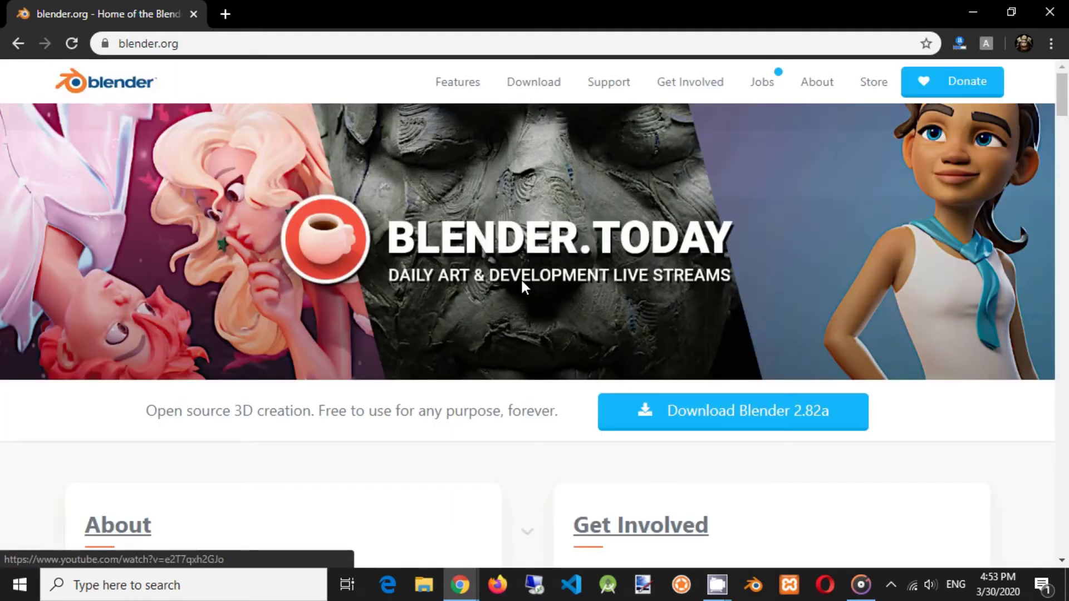
scroll(524, 287, down, 8)
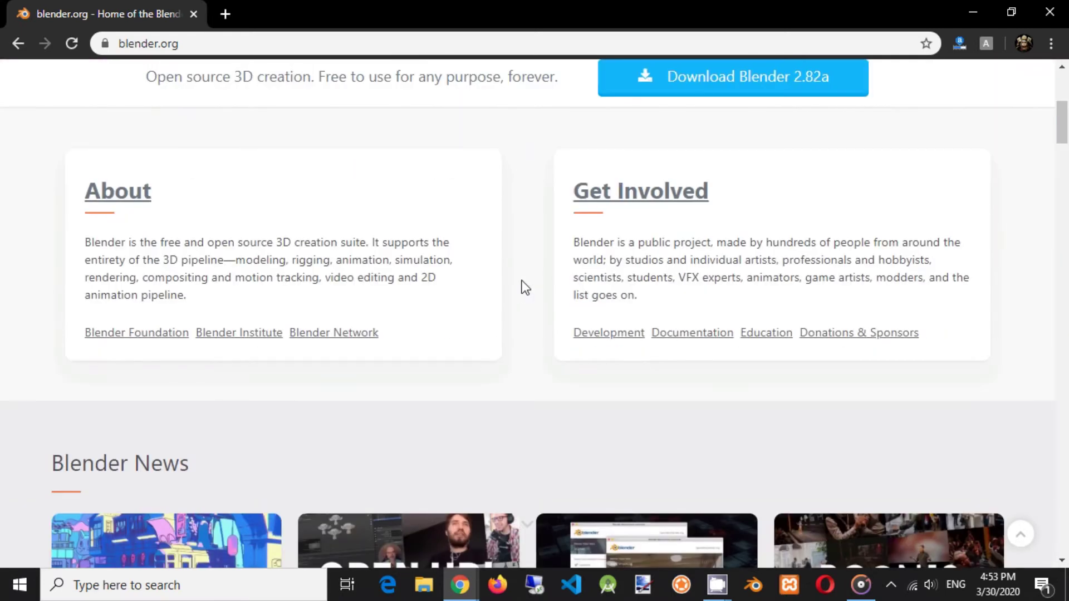
scroll(523, 287, down, 3)
scroll(521, 287, up, 10)
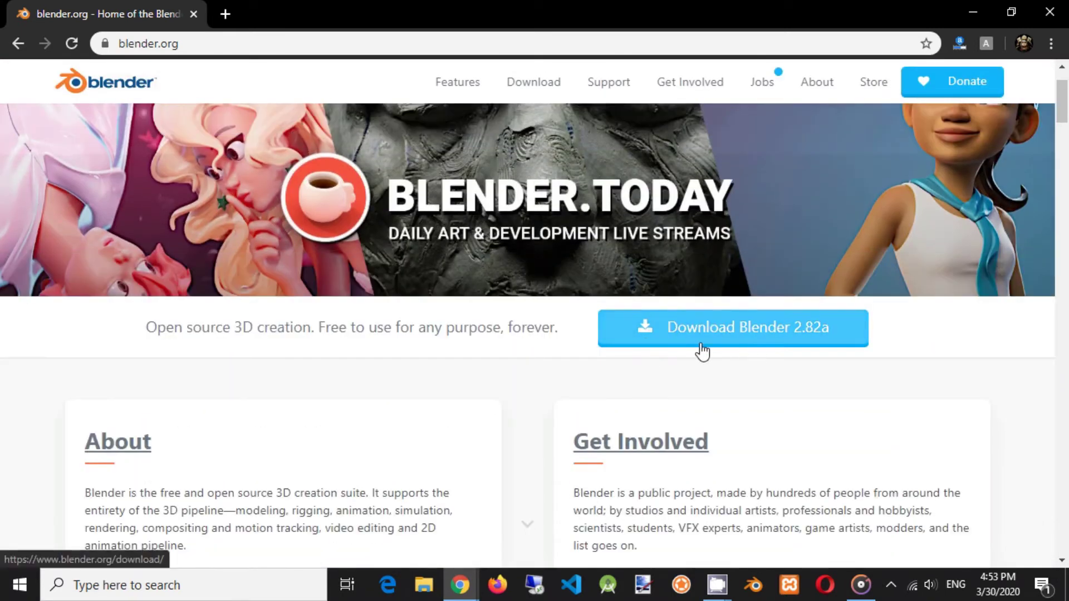
Download the 129MB Blender 2.82a Windows installer, then launch Blender from the taskbar.
click(753, 351)
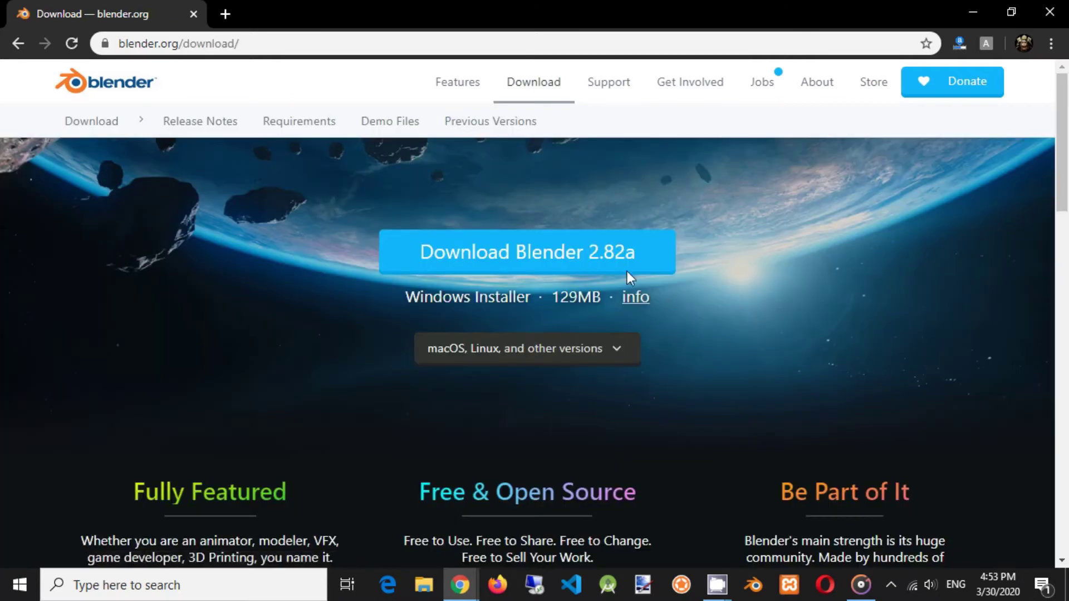
click(624, 359)
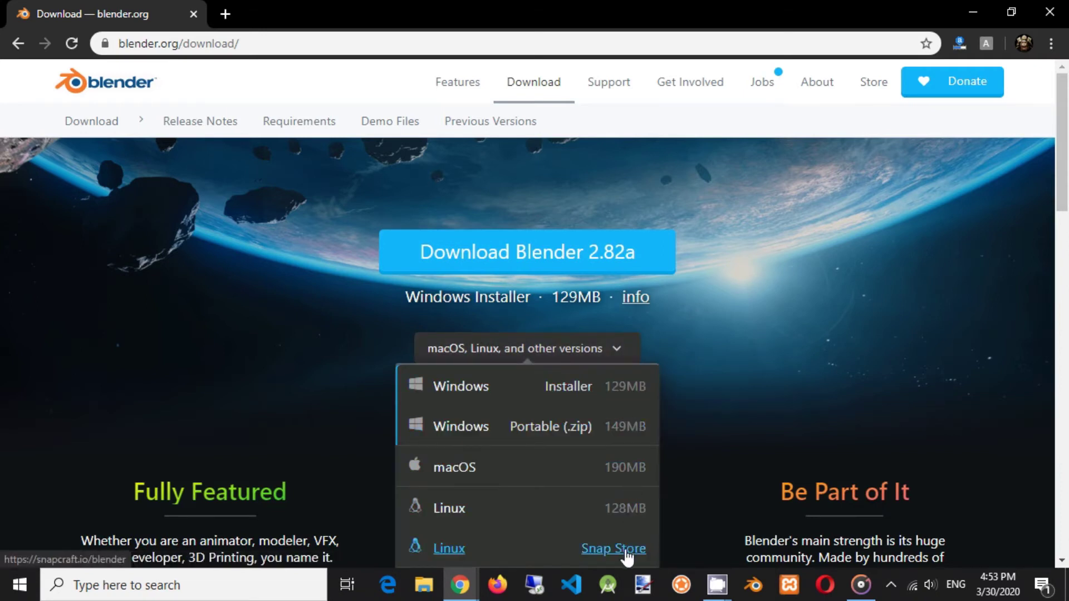
click(621, 391)
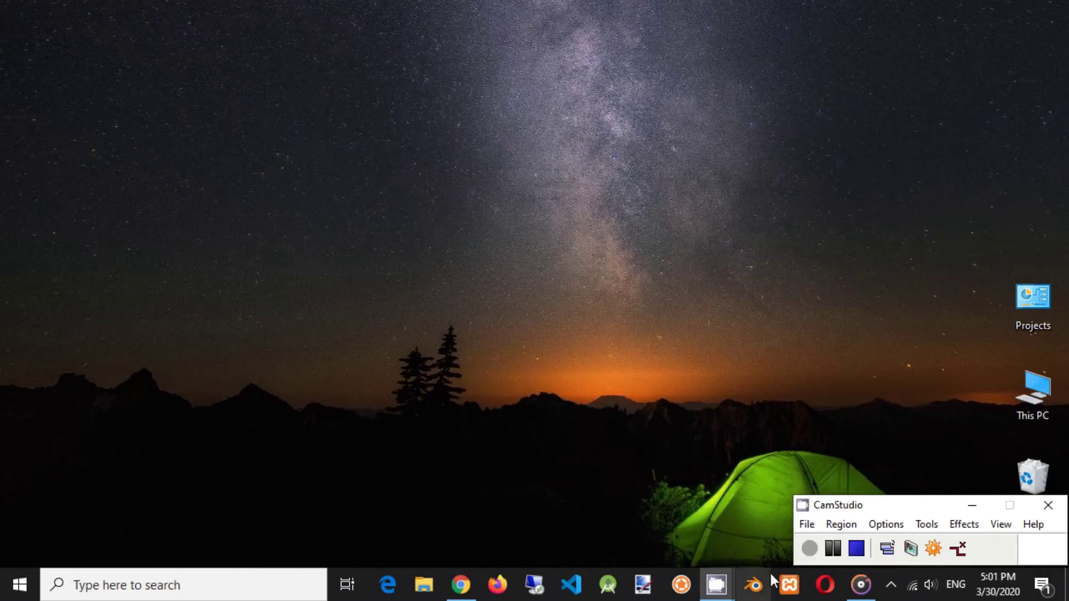
click(753, 584)
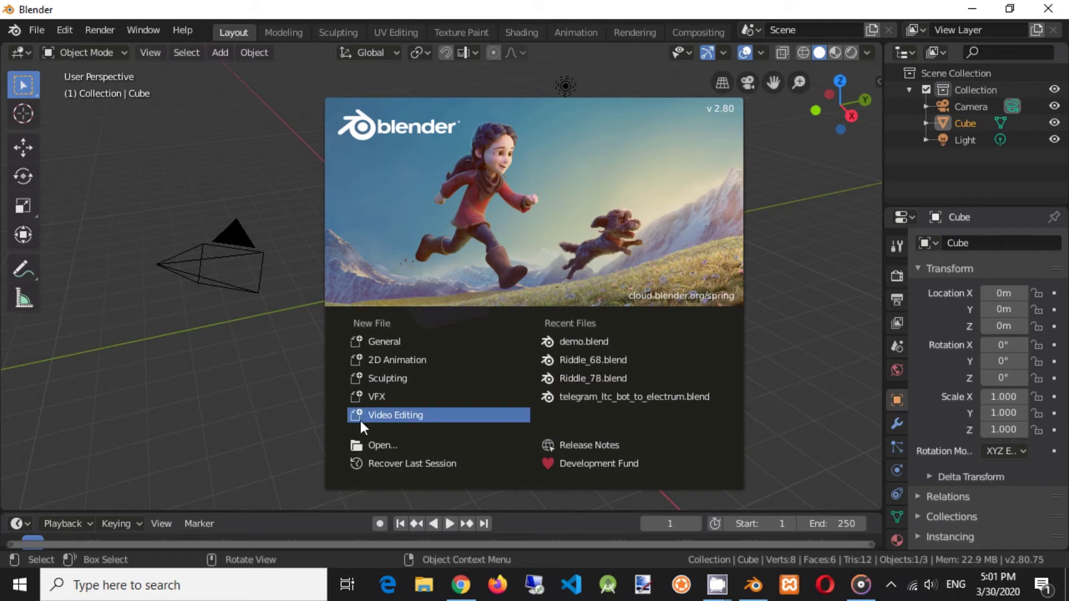
Start a Video Editing project and drag audio.mp3 and image.png from _demo1 into the sequencer.
click(450, 423)
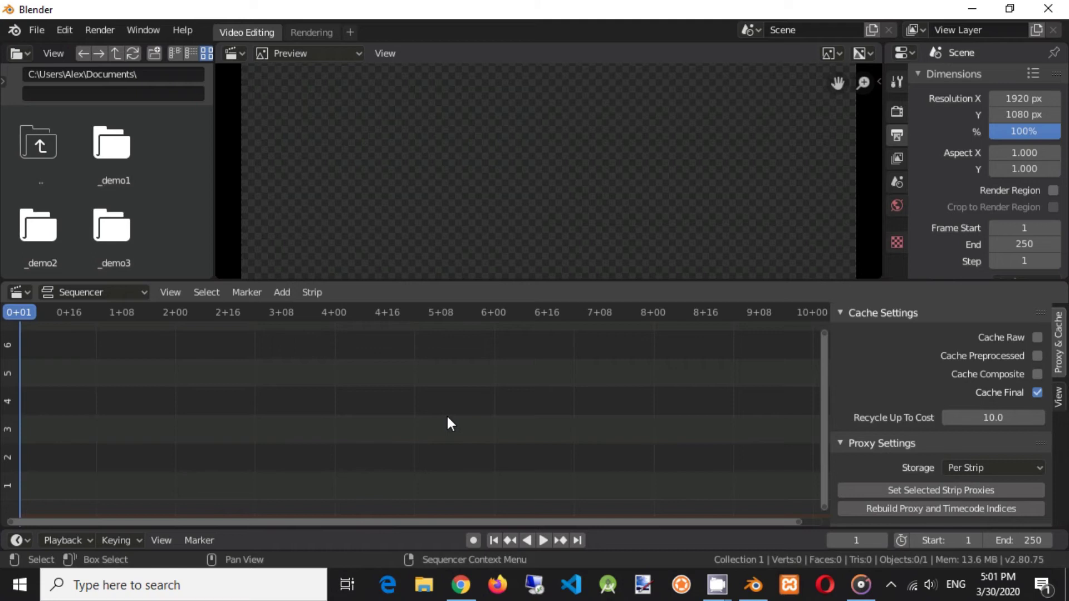
double_click(119, 144)
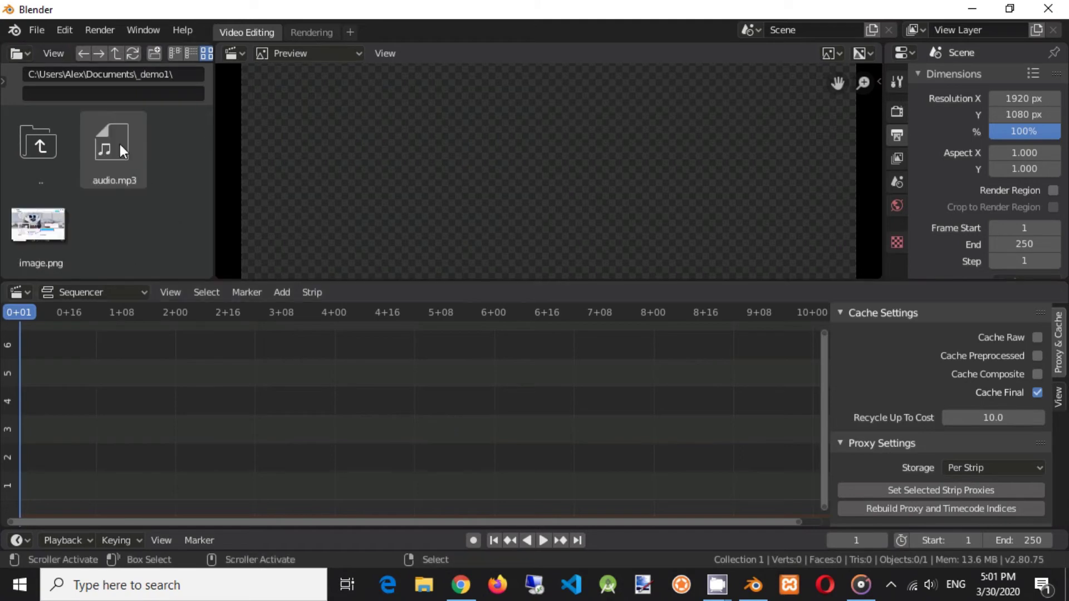
drag(119, 144, 173, 407)
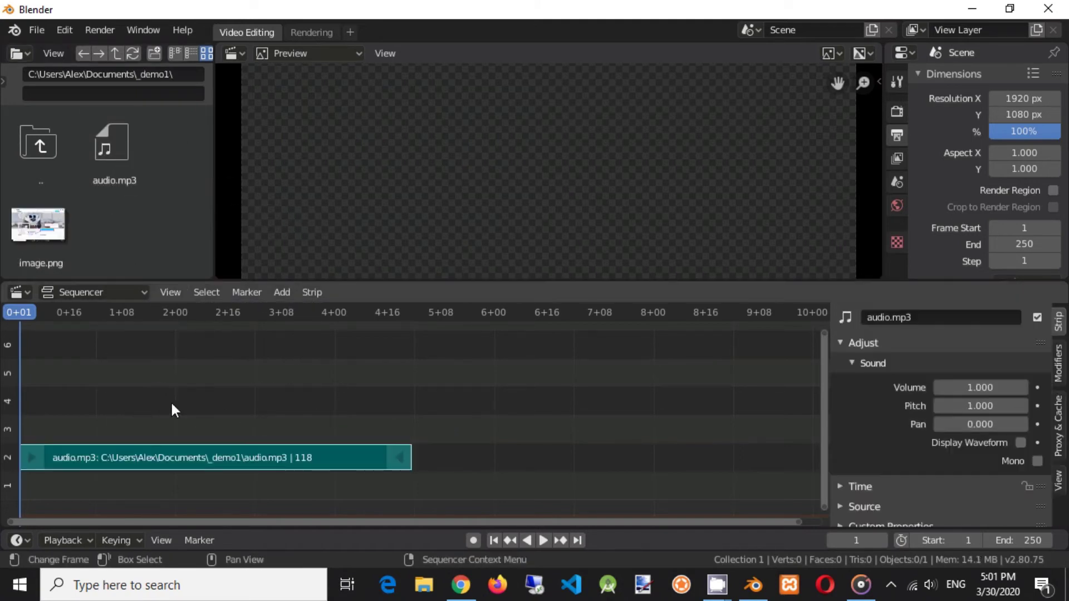
drag(51, 226, 411, 431)
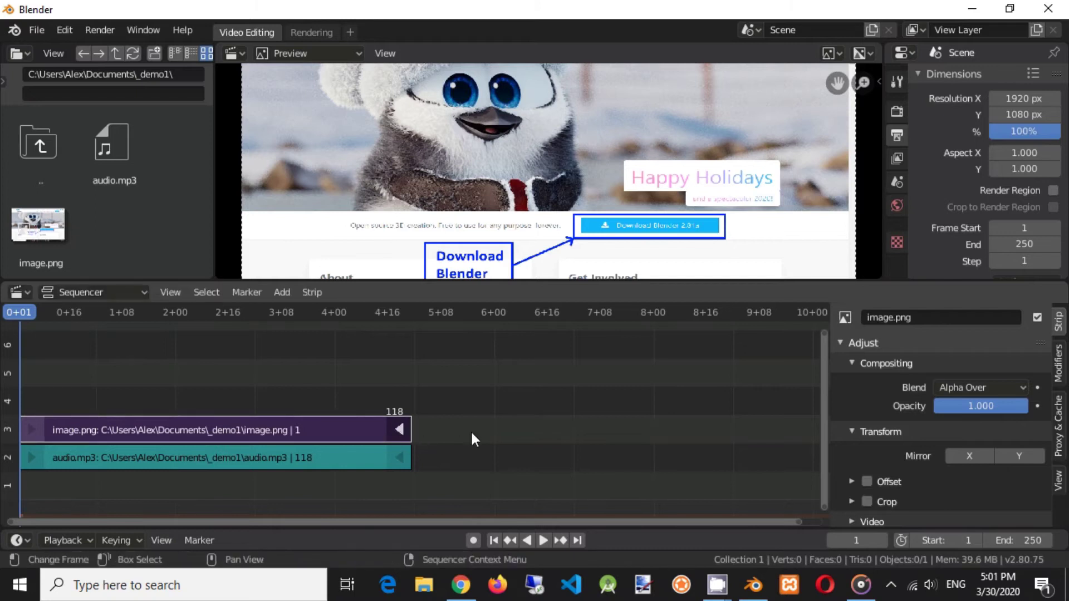
Switch the sequencer timeline to show frames instead of seconds.
click(172, 293)
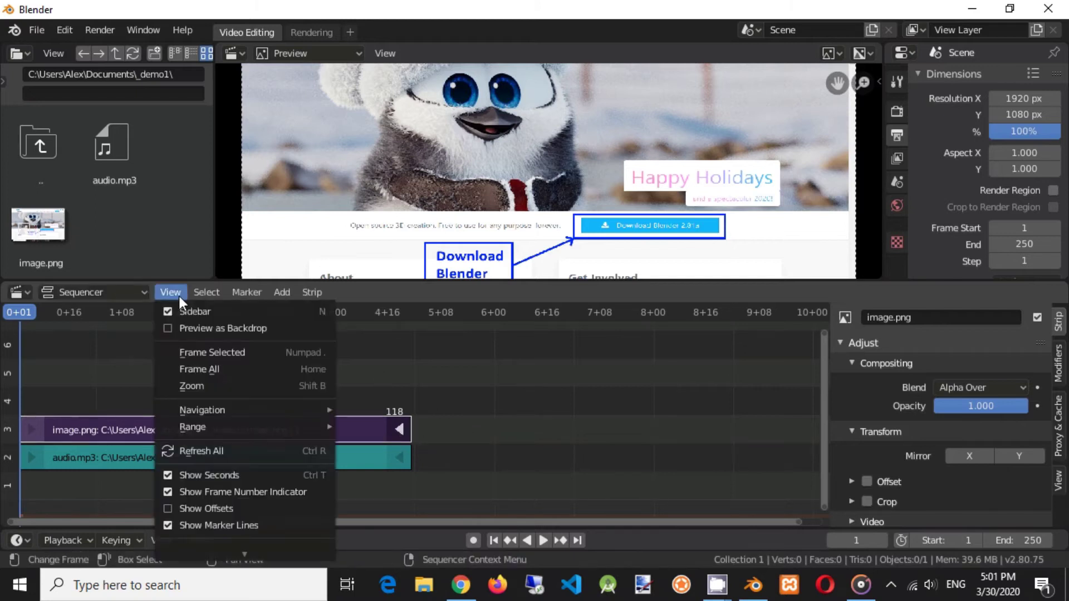
click(240, 476)
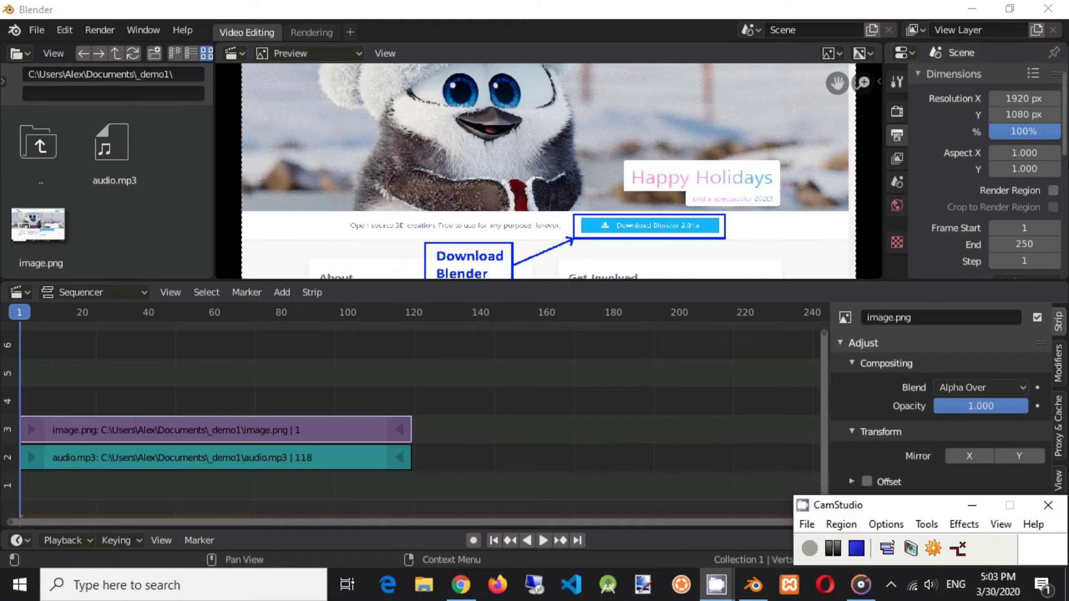
scroll(980, 111, down, 3)
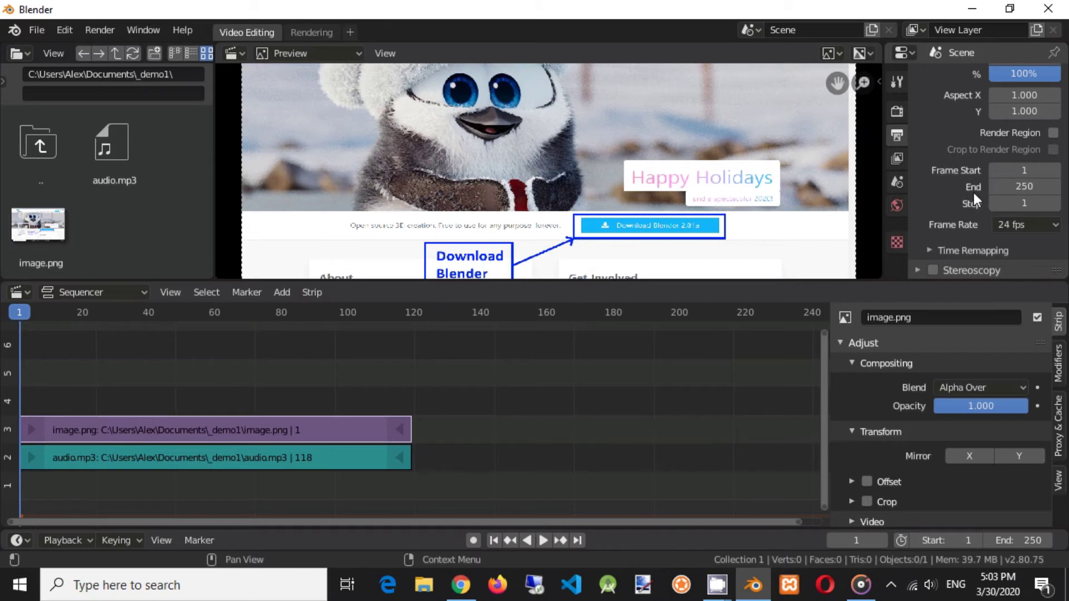
Set the scene's Frame End to 118, matching the image strip's last frame.
click(1023, 187)
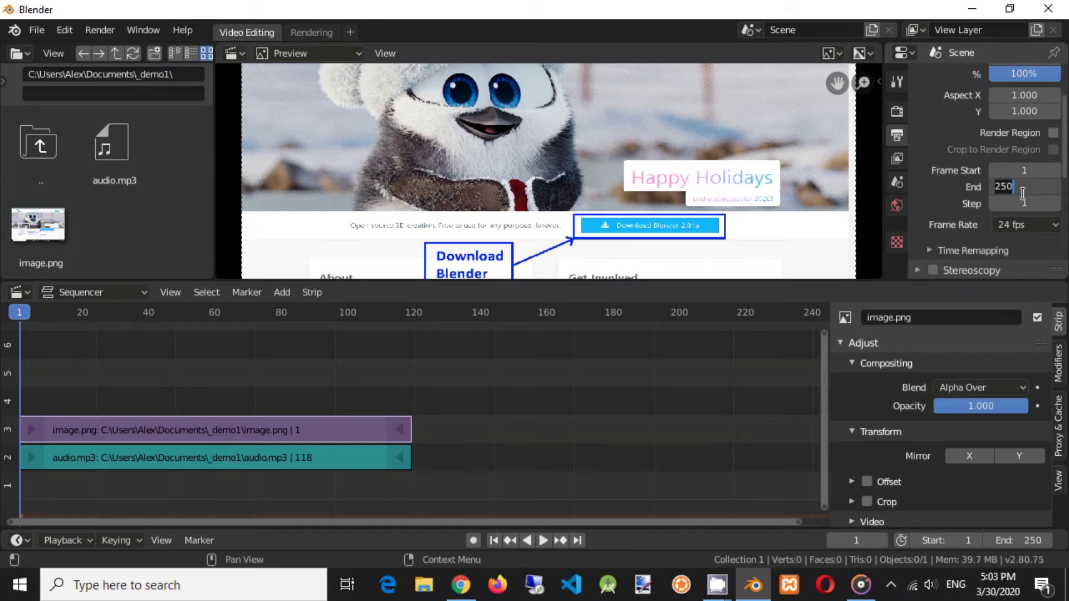
click(402, 430)
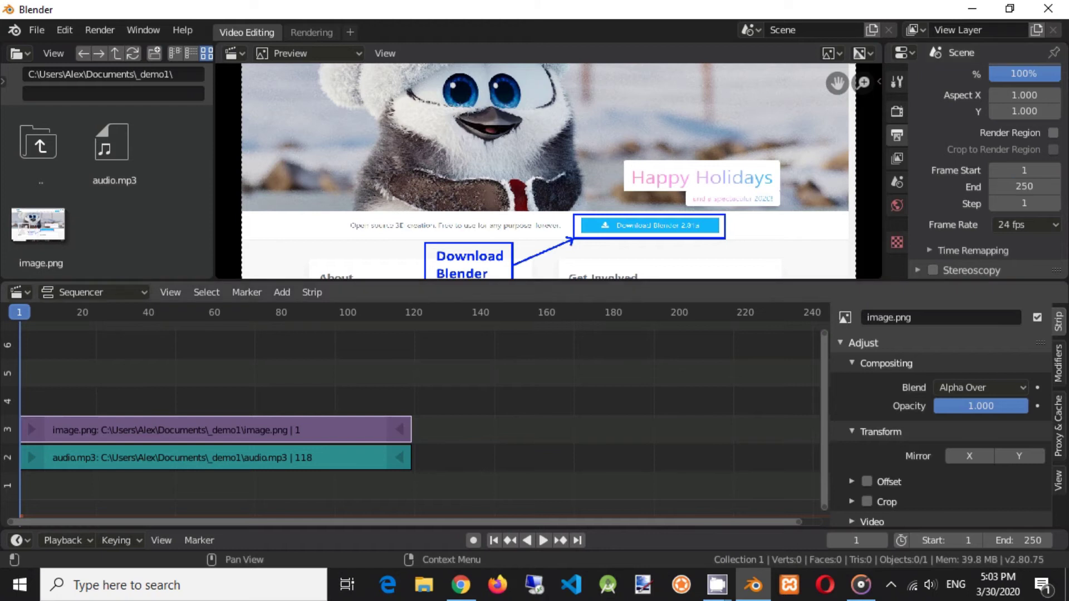
click(398, 430)
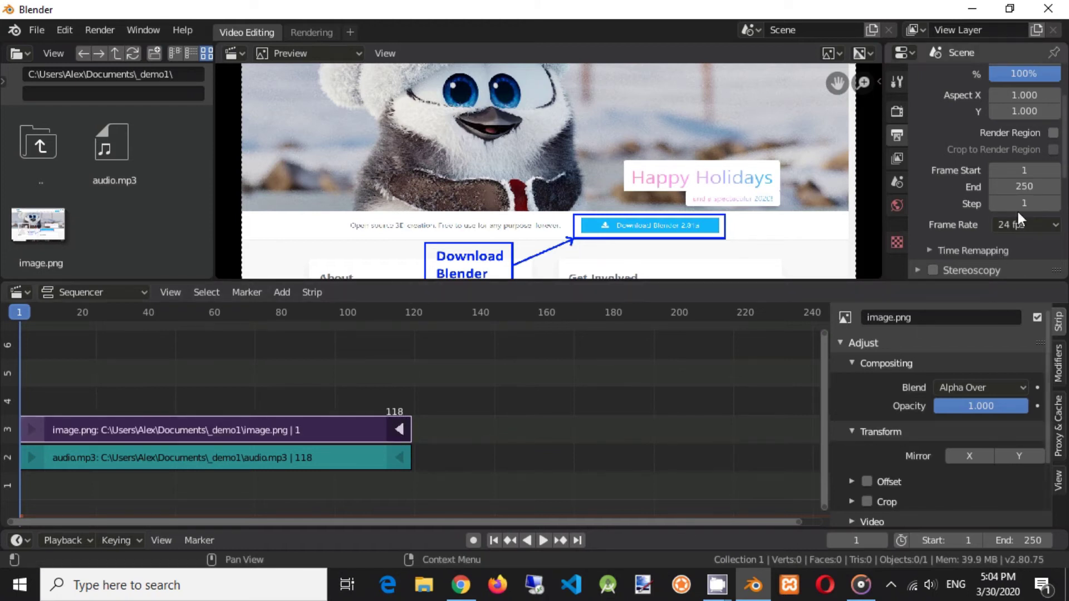
click(1030, 188)
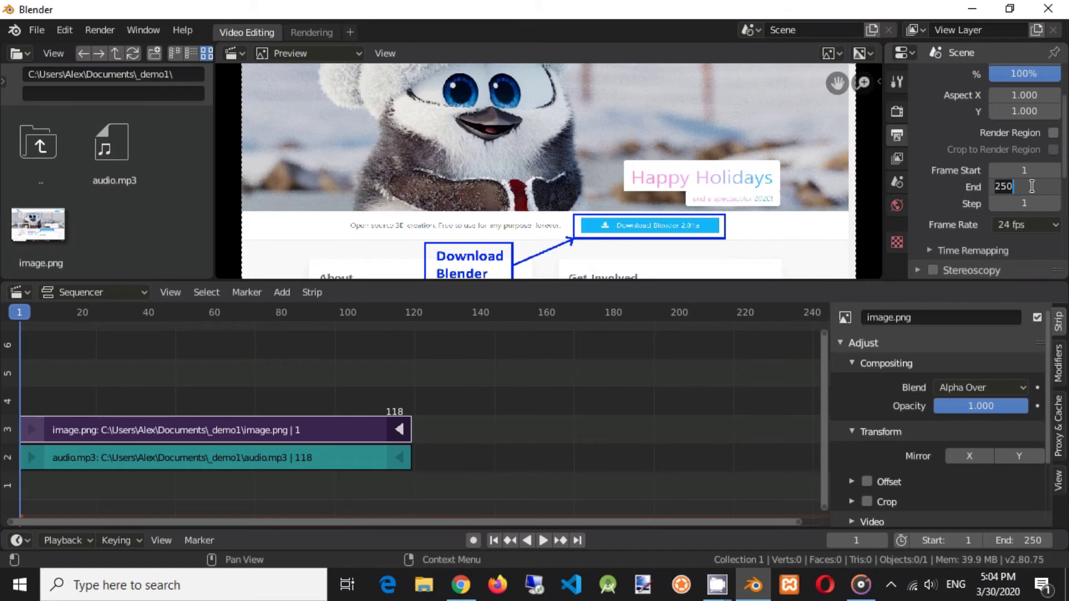
text(118)
key(Return)
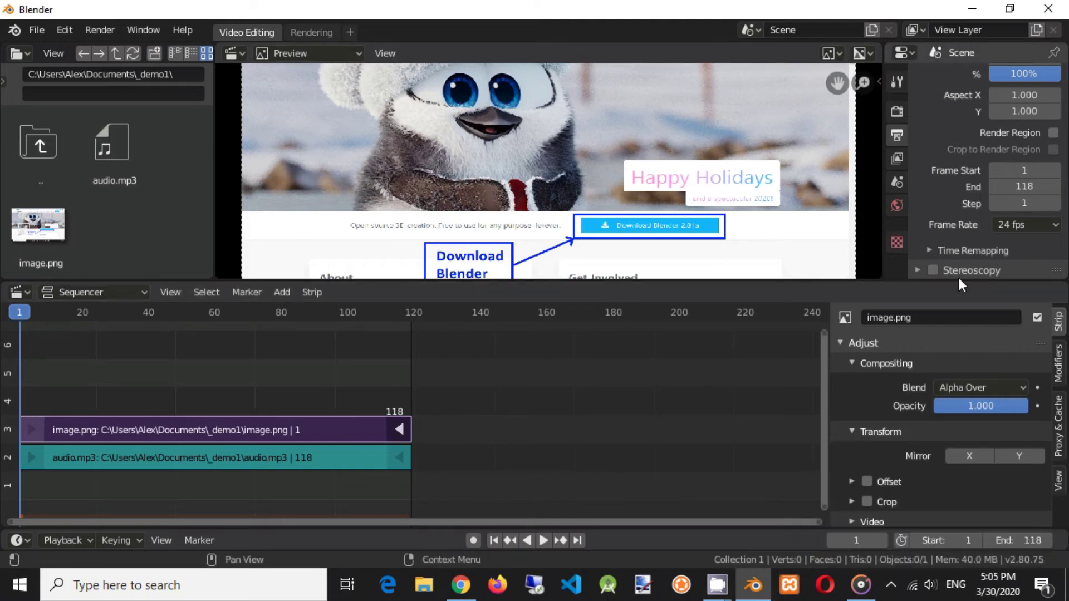
Enlarge the preview and Properties areas, then change the output File Format from PNG to FFmpeg video.
drag(960, 280, 950, 473)
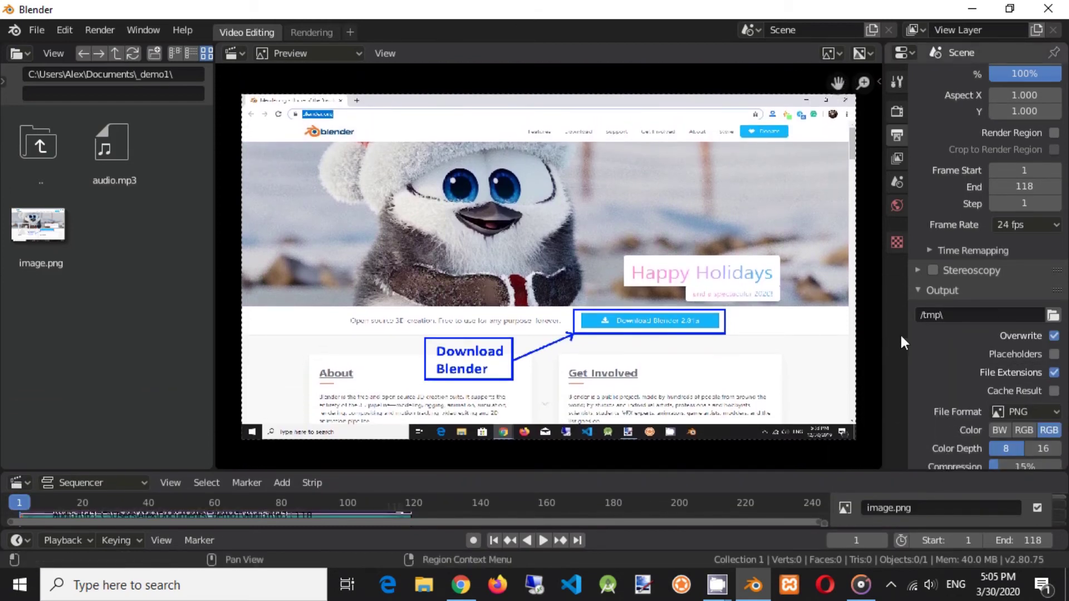
drag(885, 334, 609, 328)
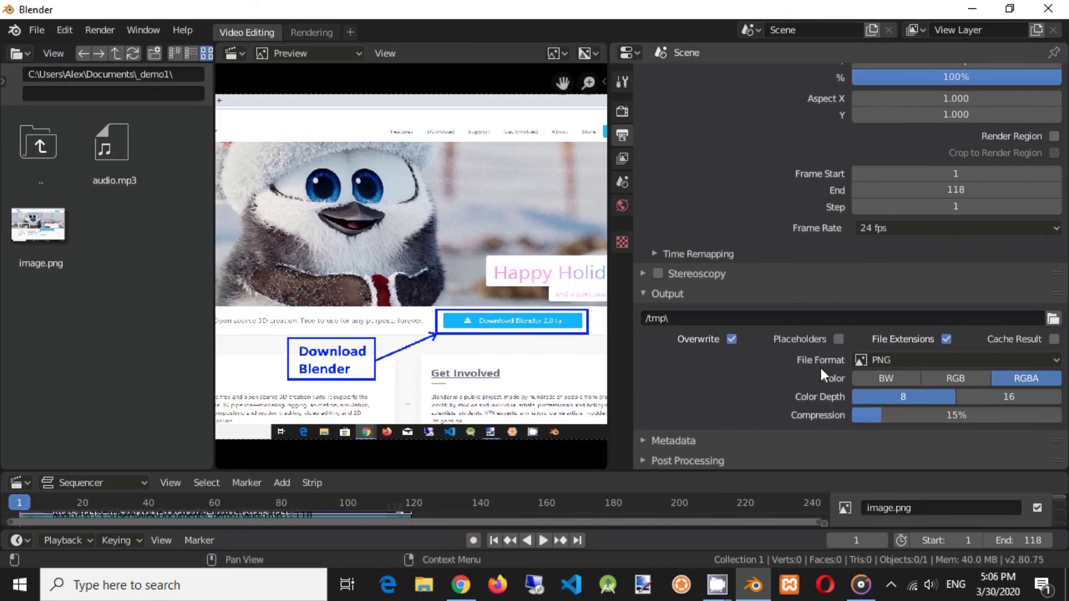
click(1053, 361)
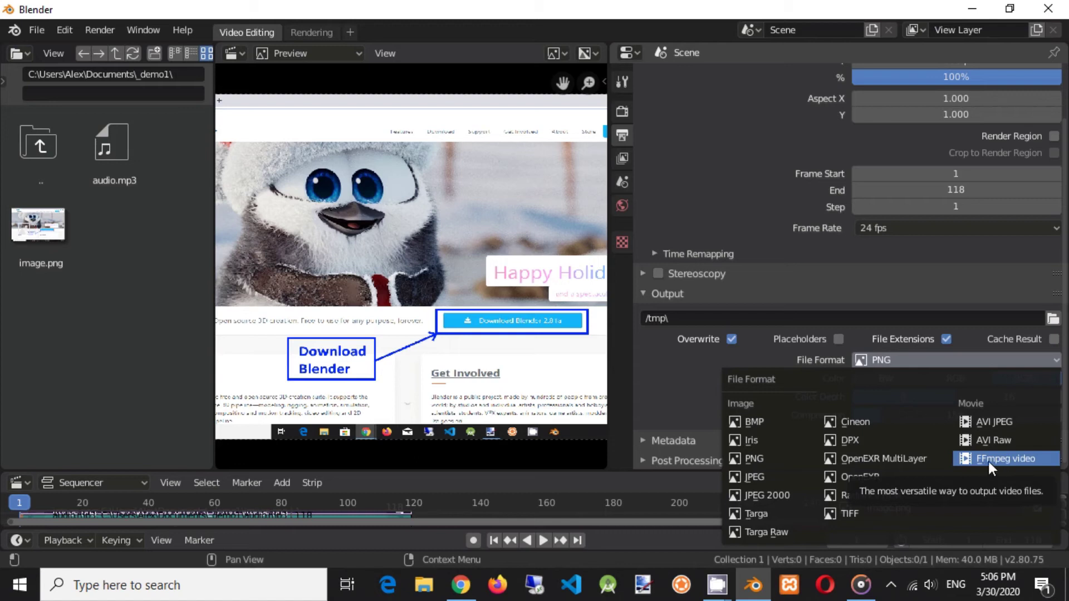
click(1013, 462)
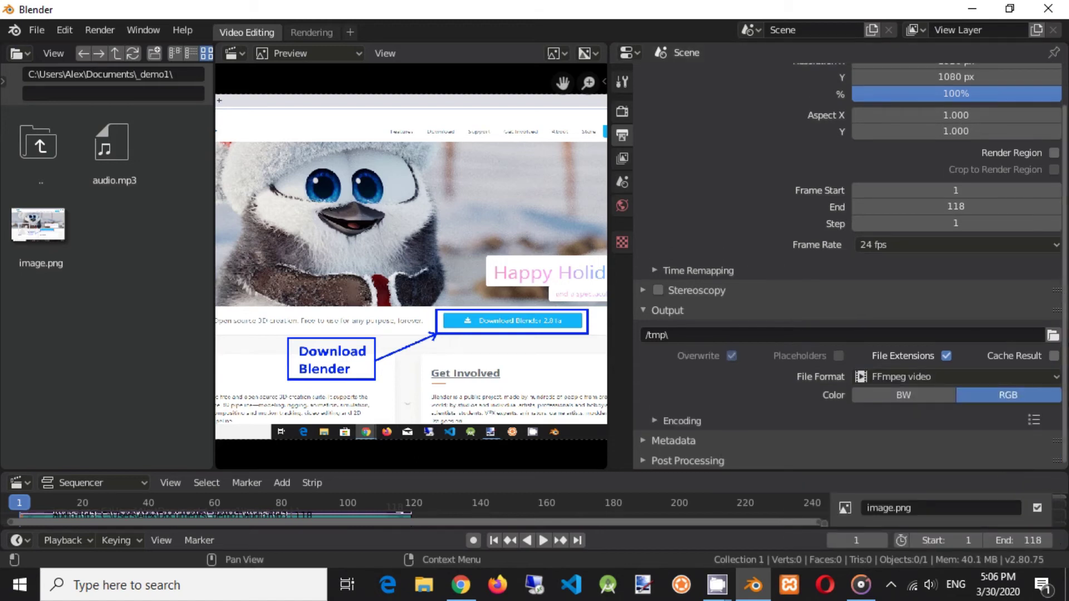
Under Encoding, set the container to MPEG-4 and keep H.264 as the video codec.
click(655, 421)
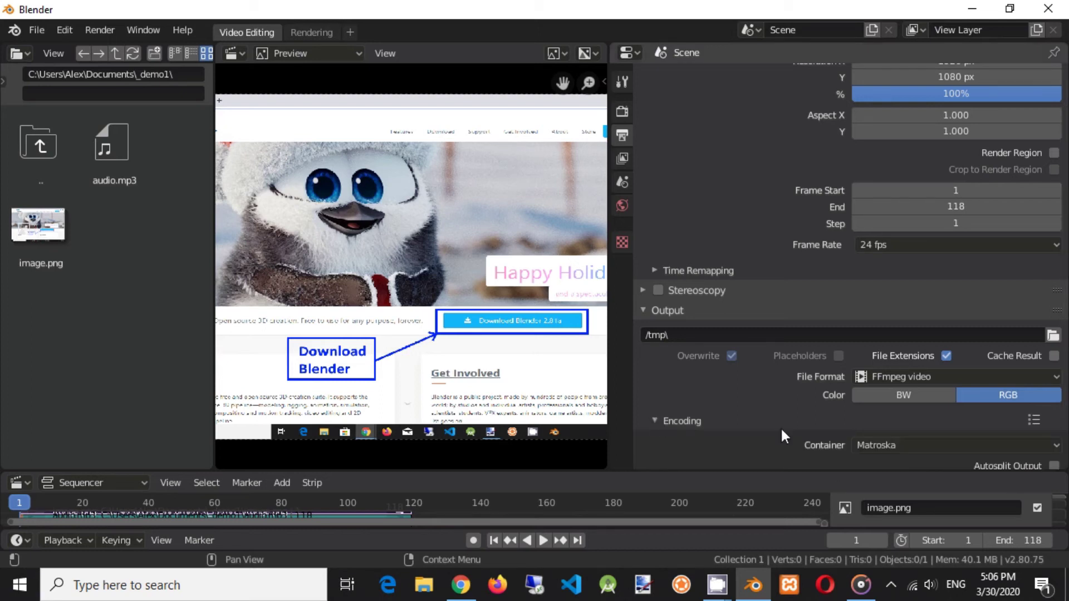
scroll(783, 423, down, 2)
drag(1066, 260, 1066, 319)
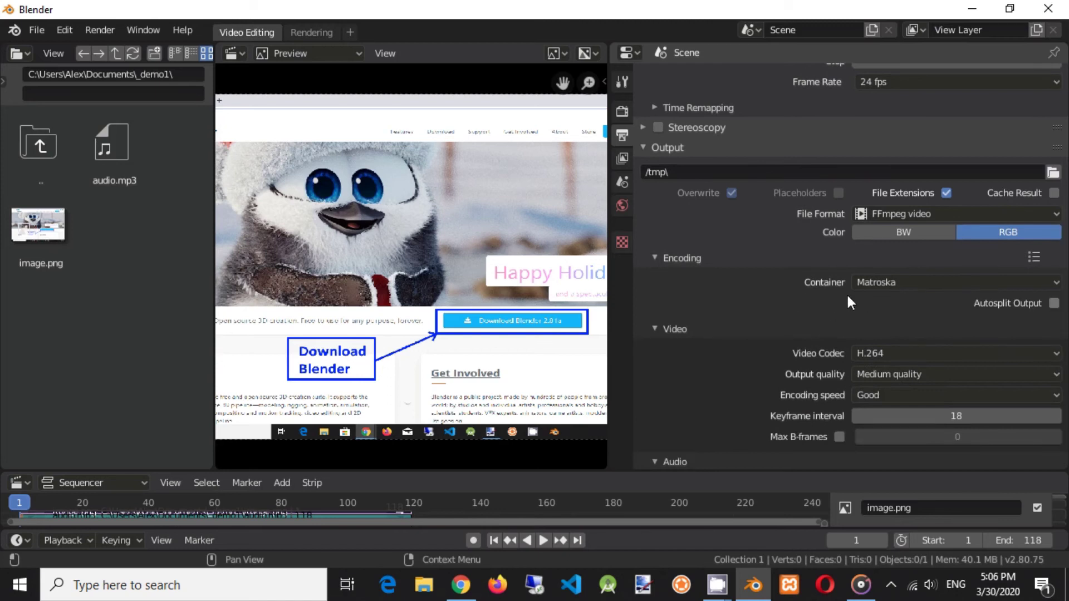
click(927, 282)
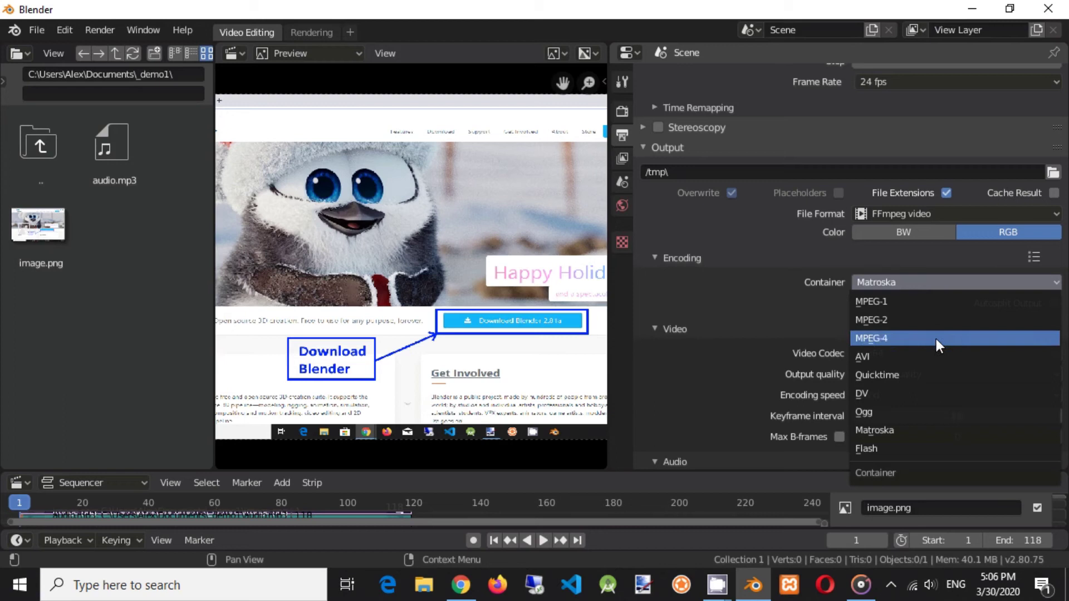
click(917, 338)
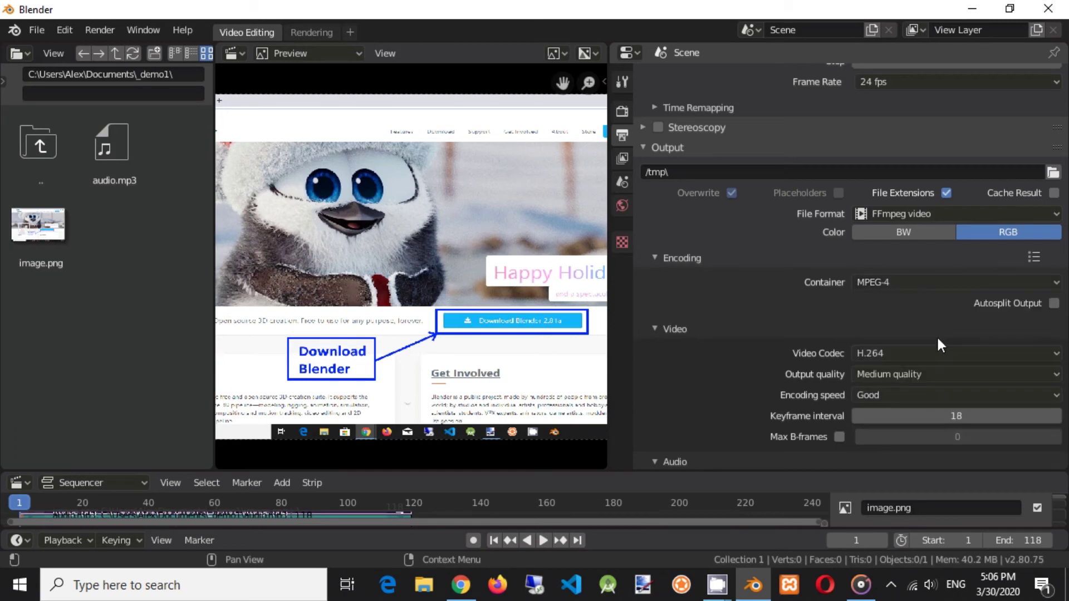
click(901, 354)
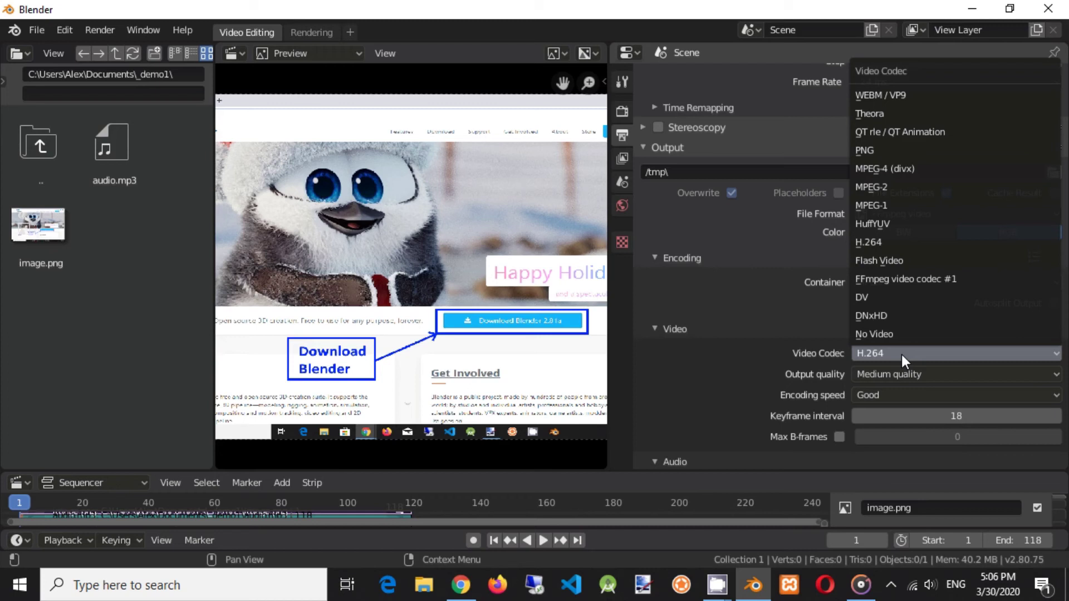
click(901, 353)
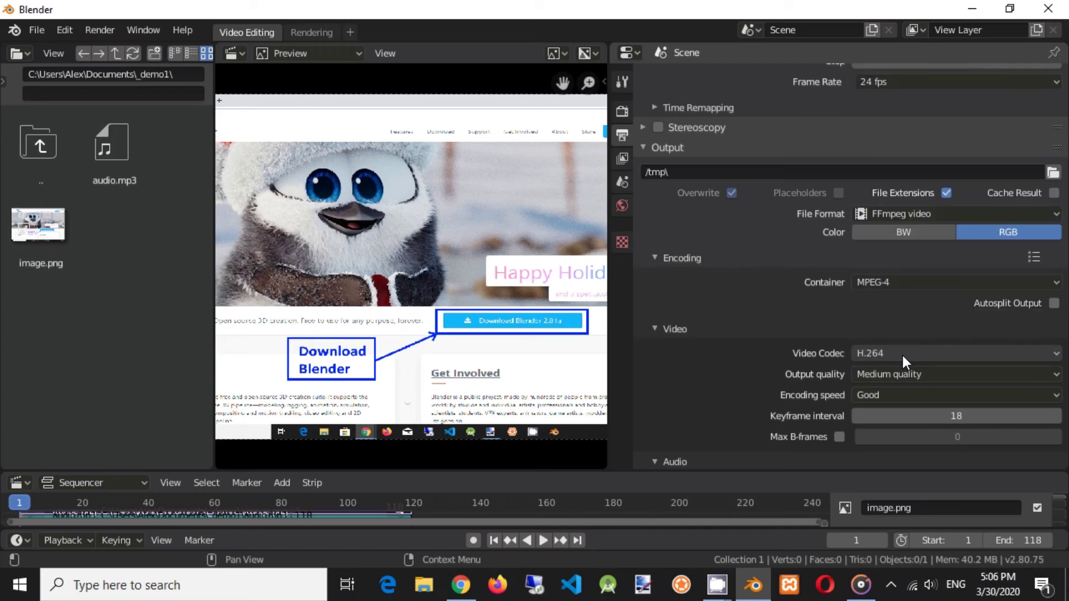
Set the audio codec to AAC.
click(703, 381)
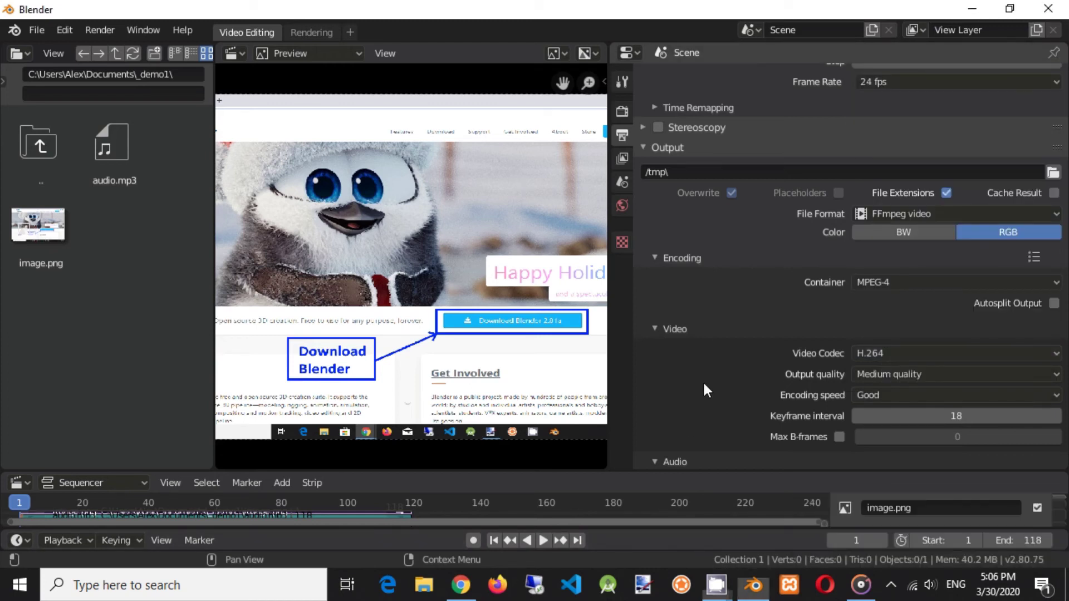
click(656, 463)
scroll(729, 398, down, 2)
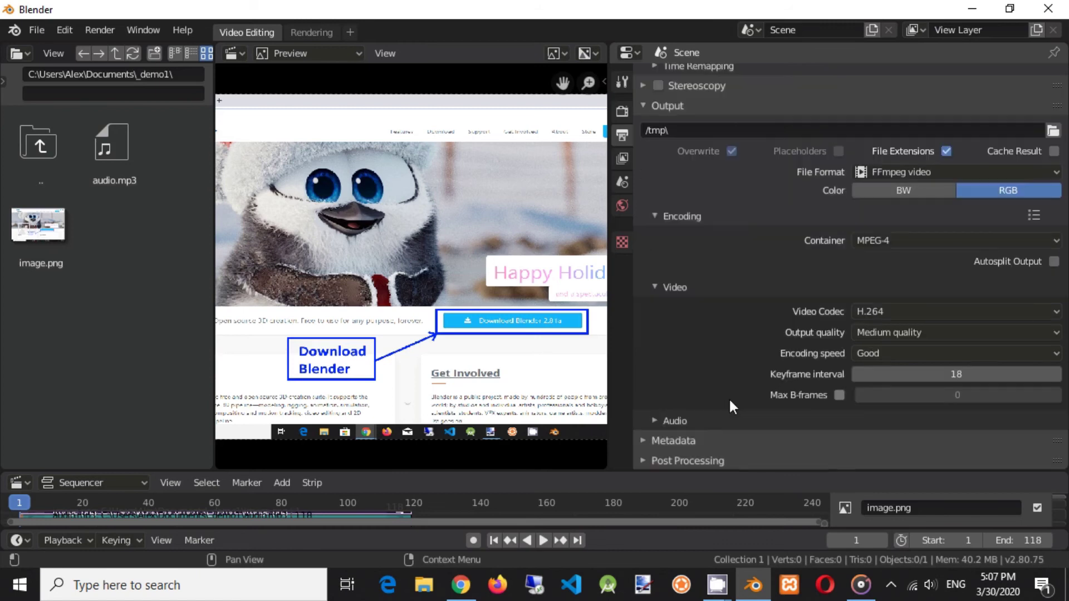
click(657, 419)
scroll(724, 376, down, 1)
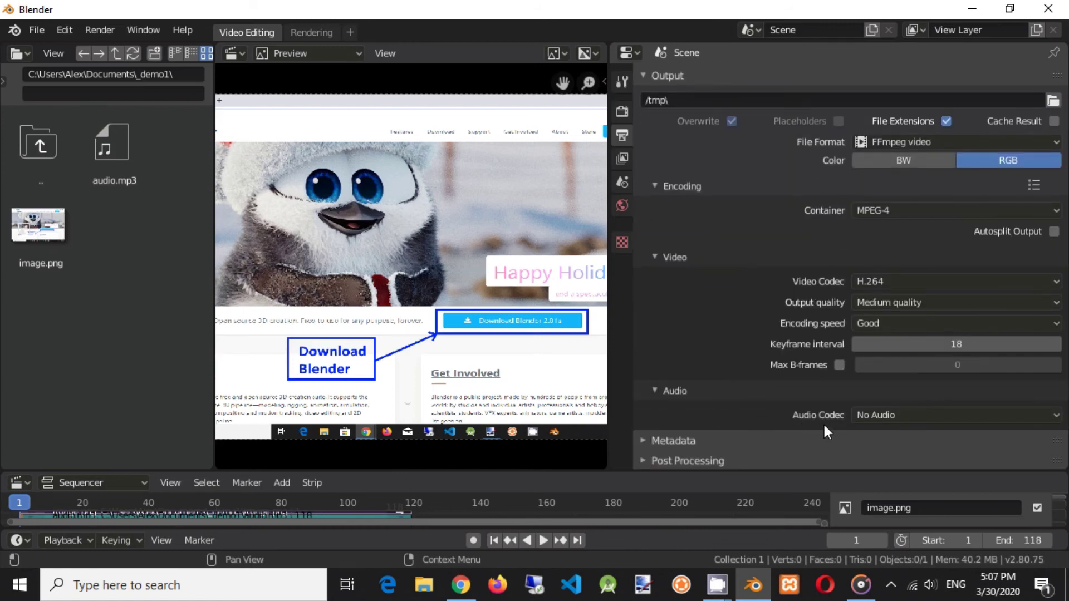
click(1047, 415)
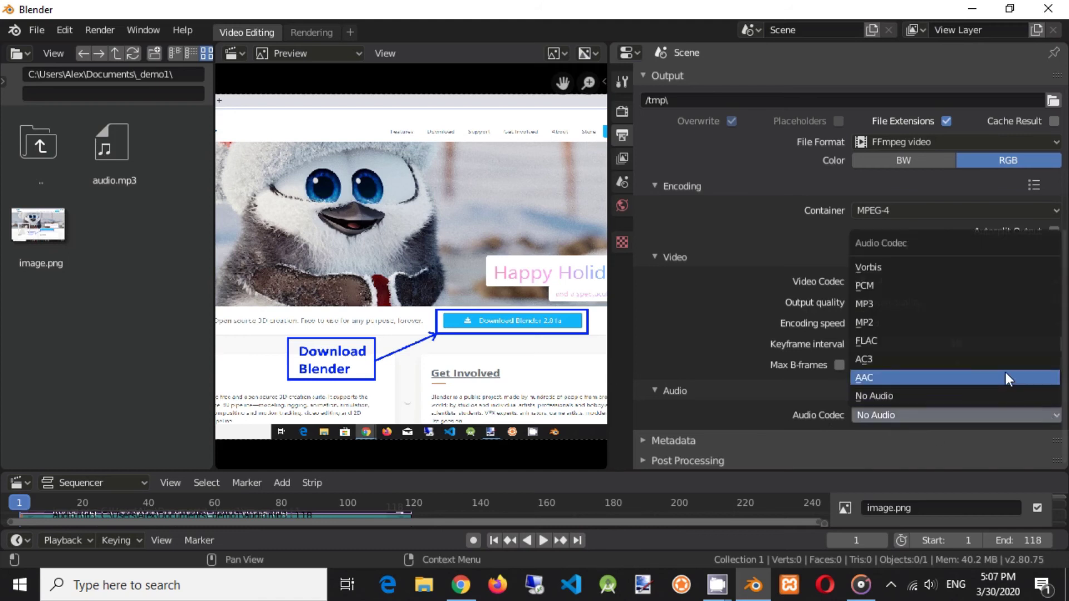
click(953, 377)
scroll(947, 390, down, 2)
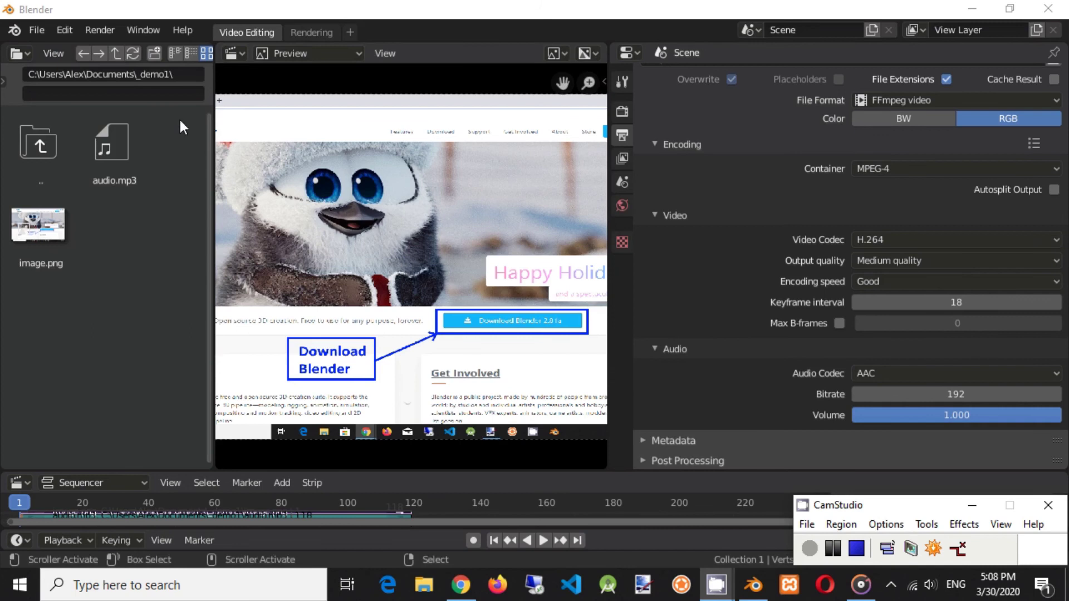
Run Render > Render Animation to encode all 118 frames to the video file.
click(100, 30)
click(110, 33)
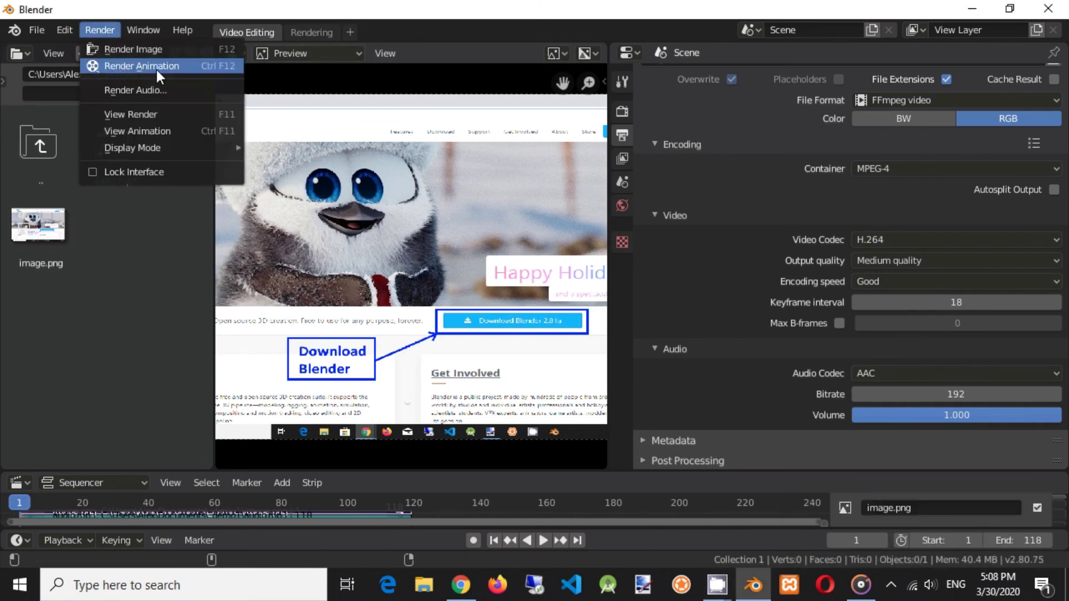
click(187, 69)
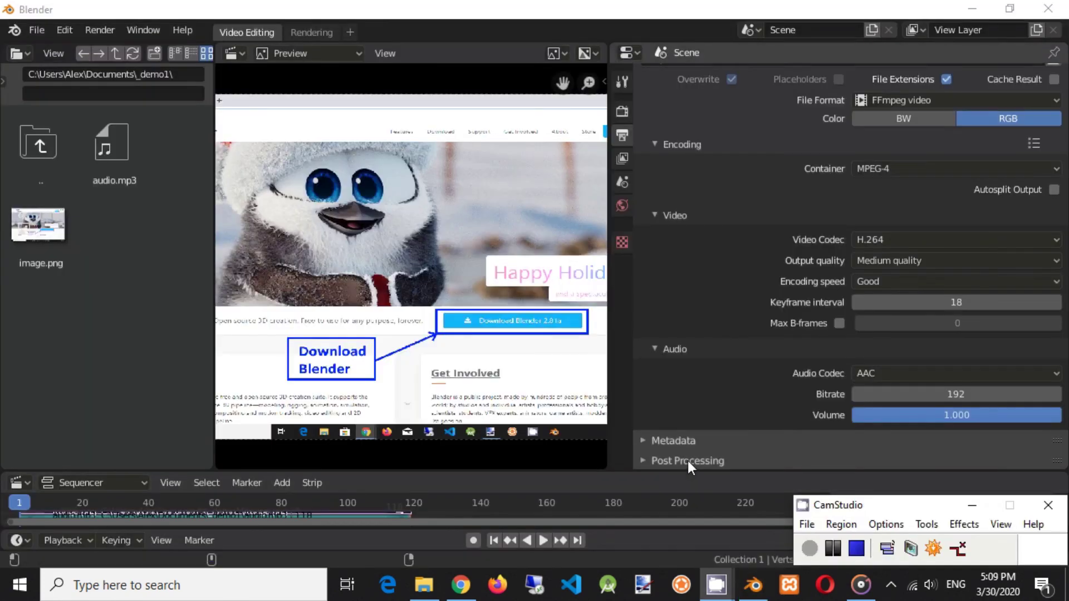
Open C:\tmp in File Explorer and select the rendered 0001-0118.mp4 (1.76 MB).
click(424, 585)
click(522, 102)
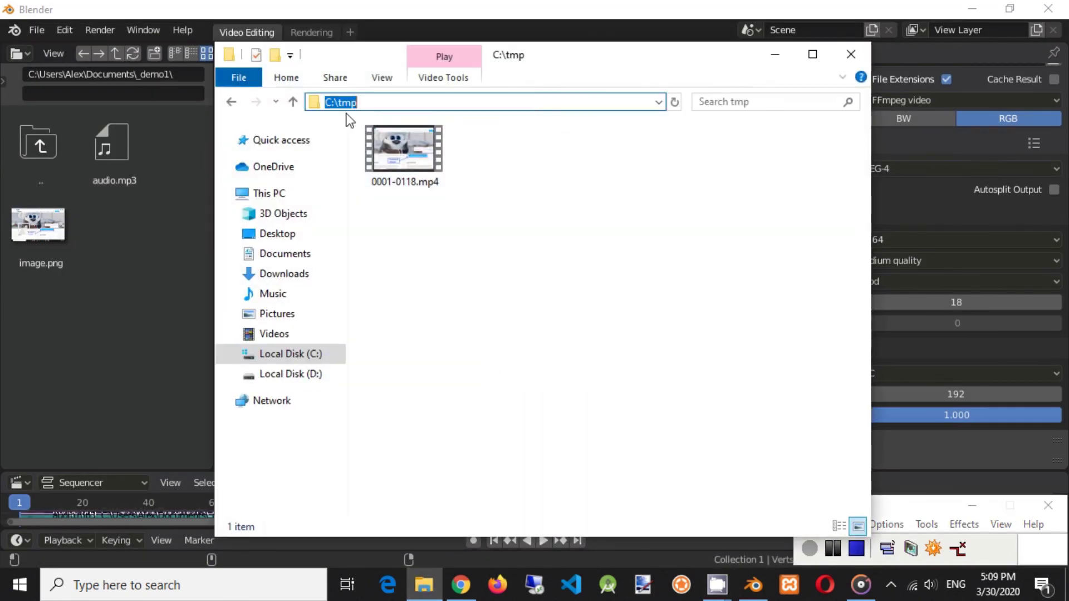
drag(673, 57, 512, 54)
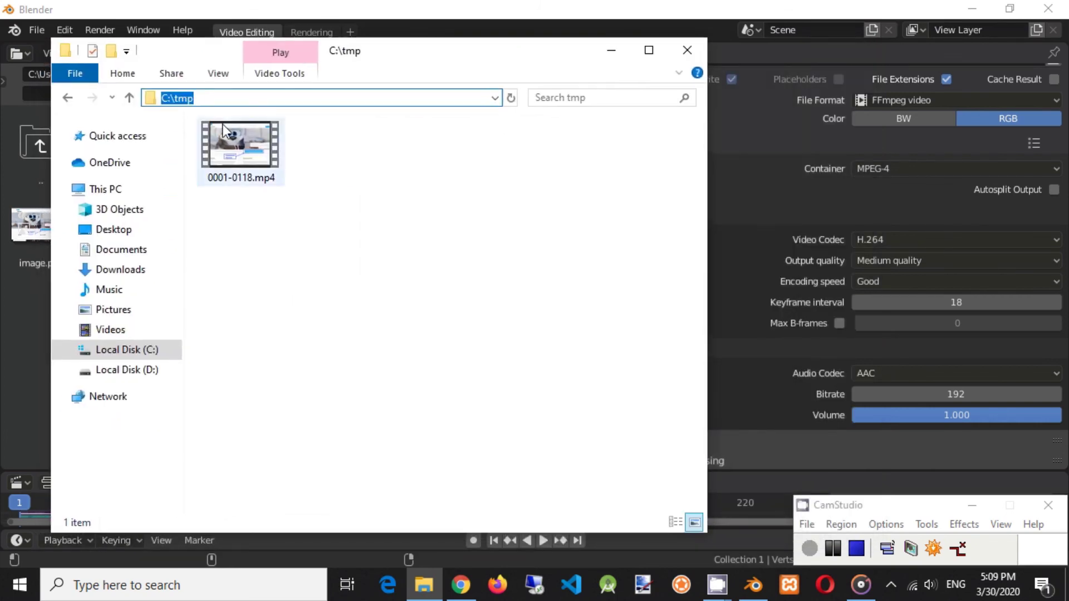
click(259, 146)
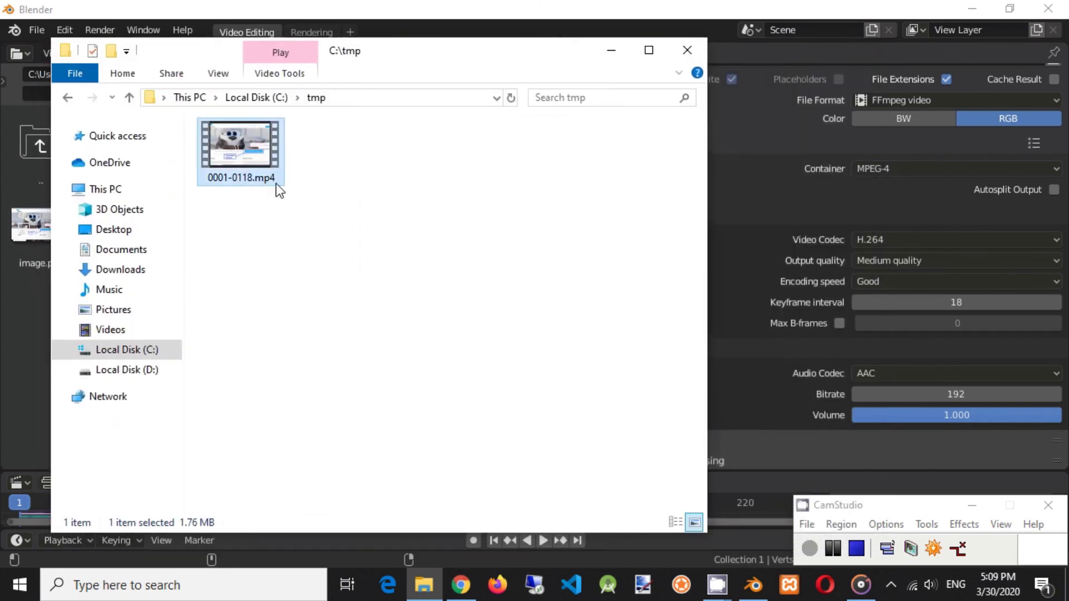